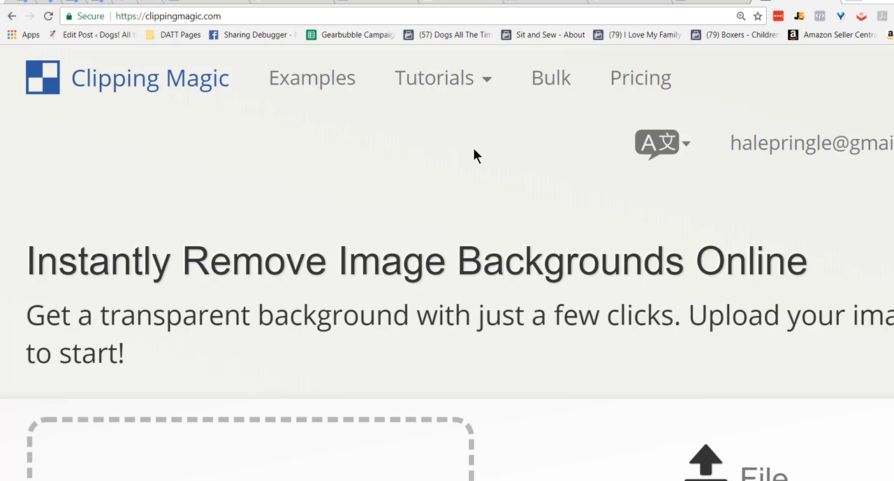
Upload the photo 'mixed breed pit-bull-1122918_1920 Pixabay.jpg' from the Free To Use folder into Clipping Magic.
key("alt+Tab")
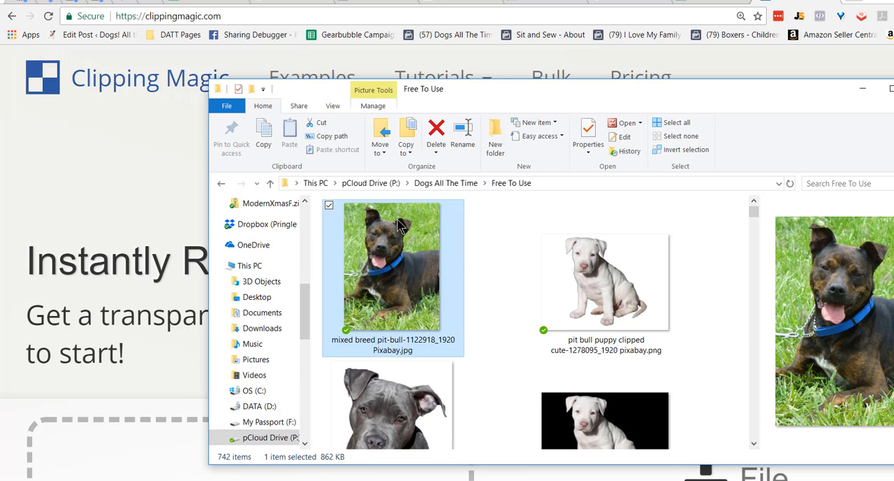
left_click_drag(381, 258, 211, 377)
right_click(211, 377)
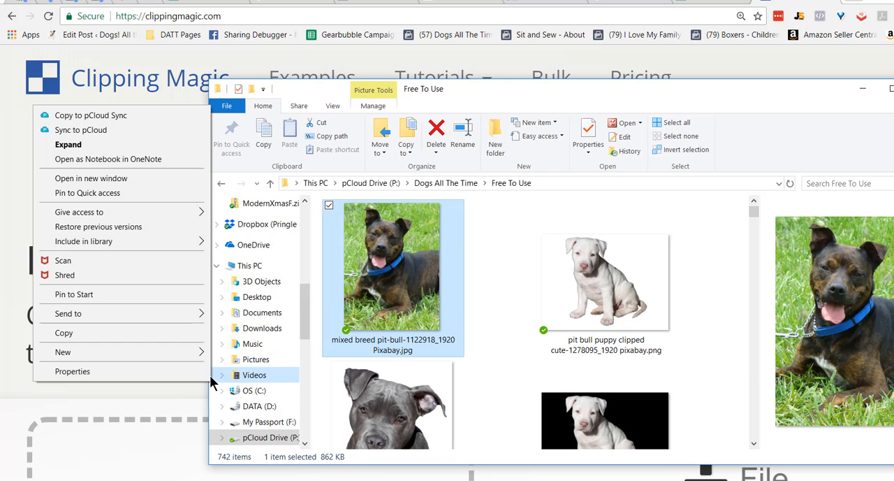
left_click_drag(388, 288, 162, 435)
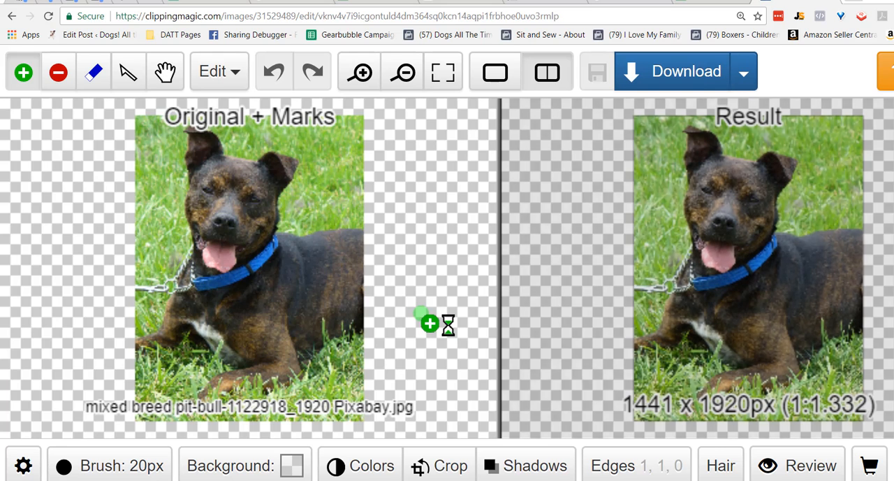
Mark the dog as foreground with green strokes and the grass at its left edge as background with red dots.
left_click(307, 291)
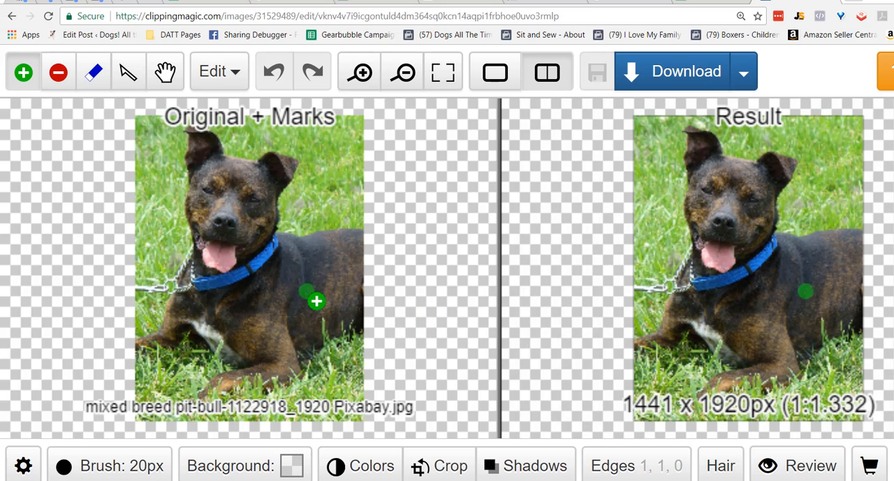
mouse_move(334, 286)
left_mouse_down()
mouse_move(250, 296)
mouse_move(218, 194)
mouse_move(242, 189)
mouse_move(250, 174)
mouse_move(231, 246)
mouse_move(254, 325)
mouse_move(247, 334)
mouse_move(280, 338)
mouse_move(257, 337)
mouse_move(225, 307)
left_mouse_up()
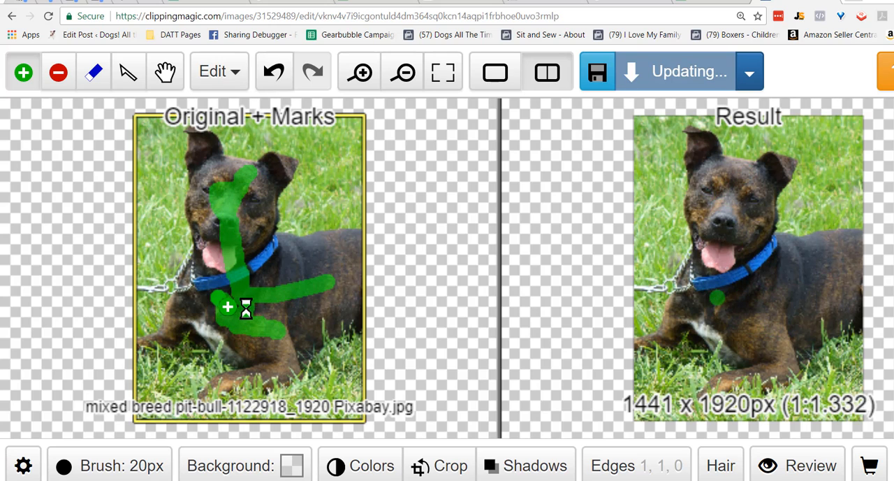
left_click(60, 75)
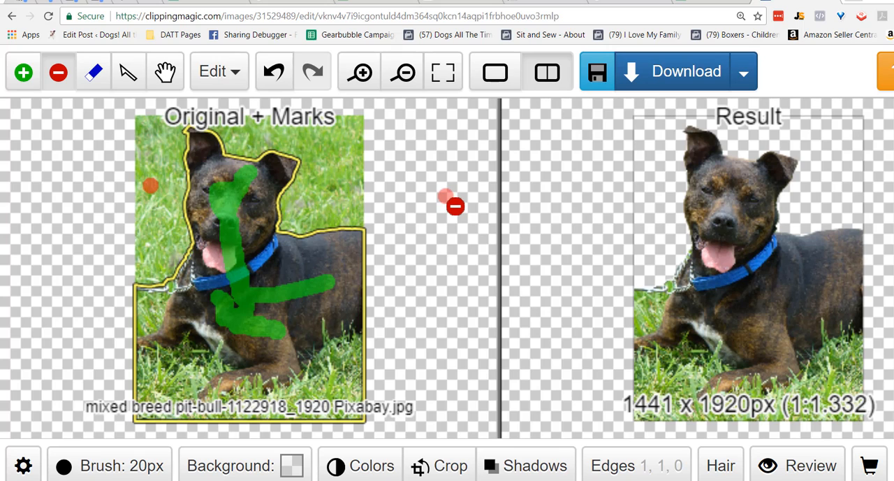
left_click(154, 312)
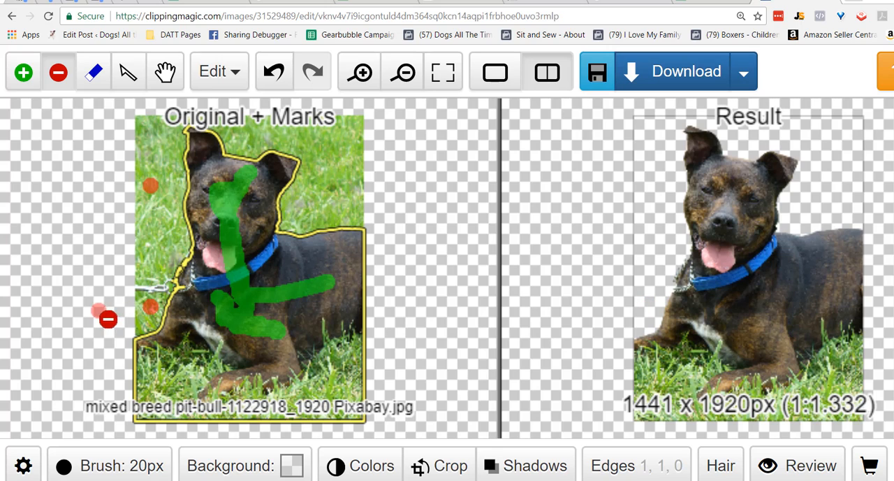
left_click(130, 318)
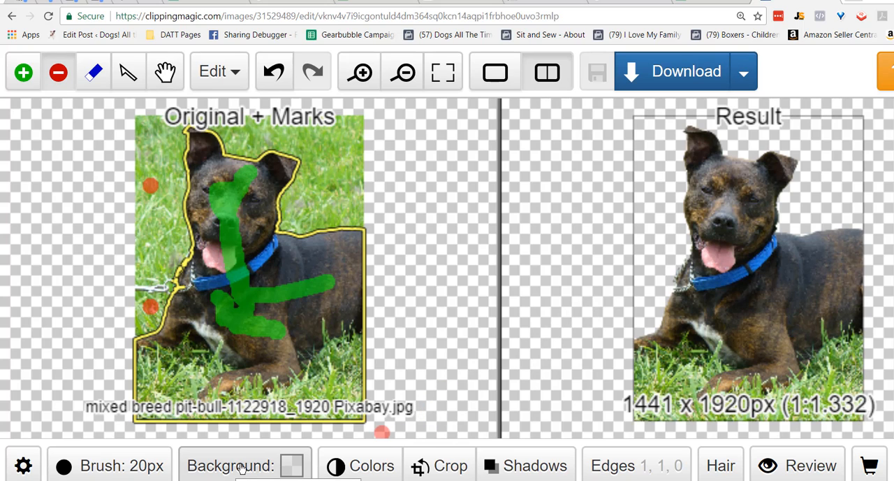
Preview the result on a rust-orange background color.
left_click(241, 467)
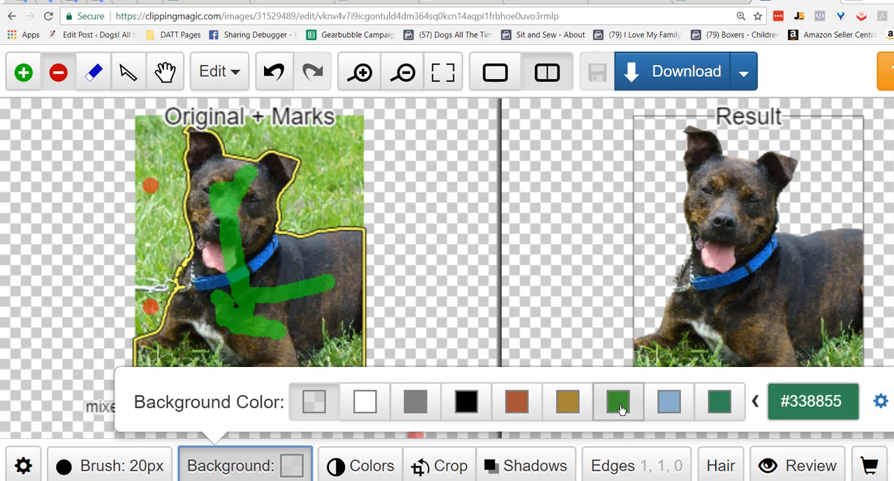
left_click(519, 404)
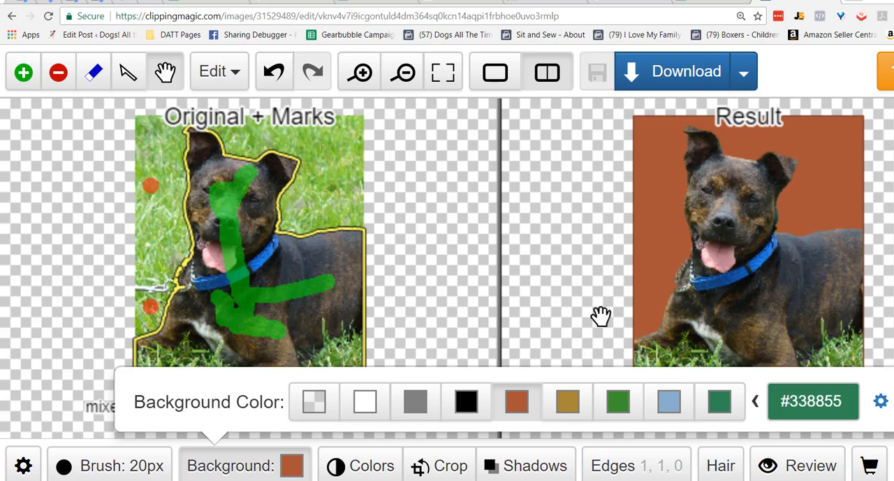
Set the brush size to 7px.
scroll(601, 314, "down", 1)
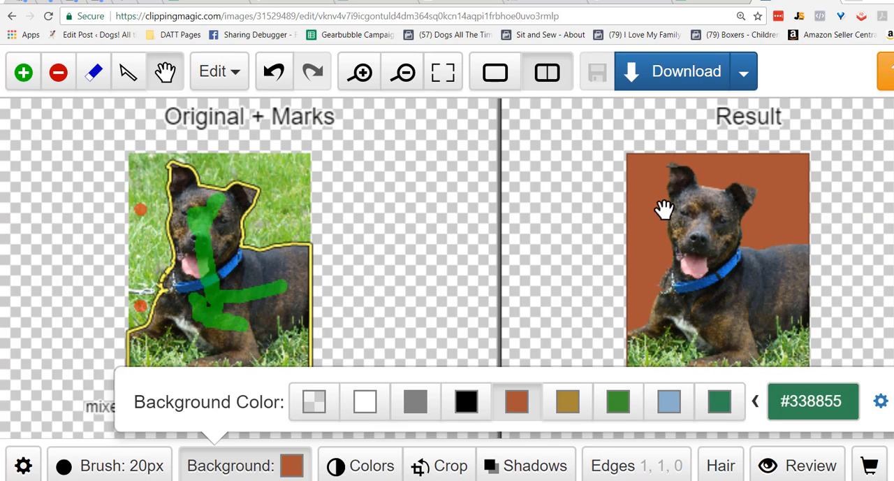
key("b")
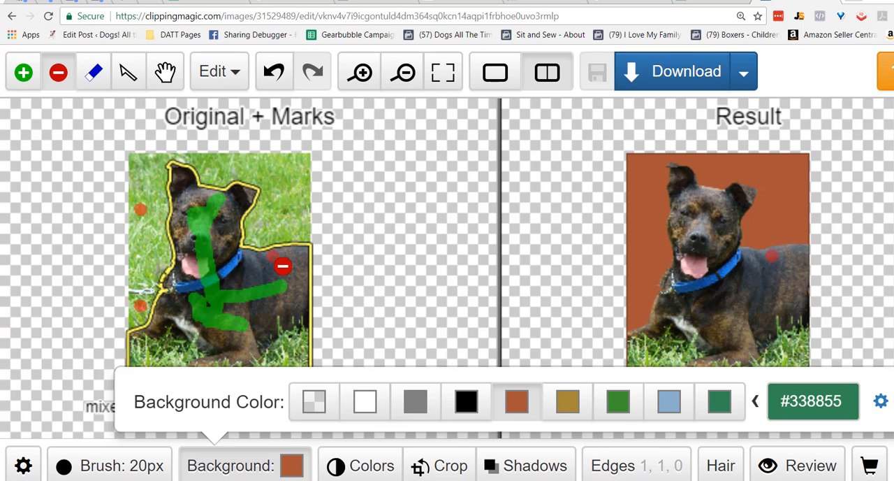
left_click(68, 469)
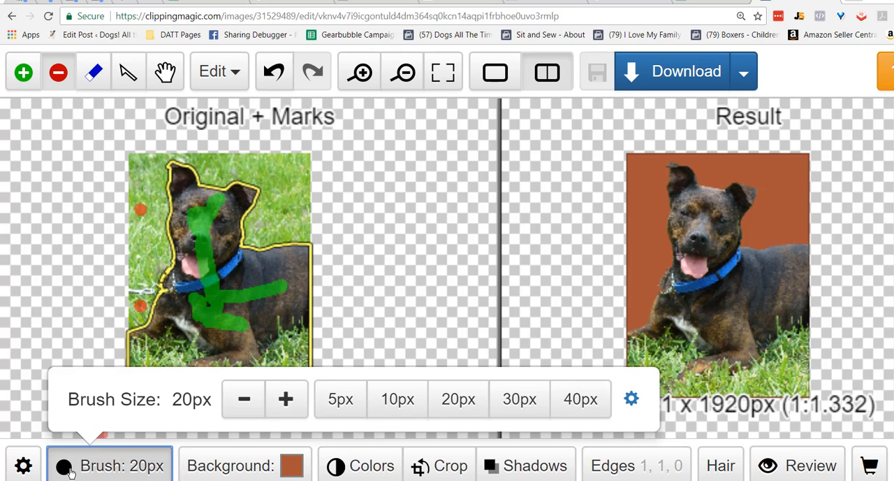
left_click(244, 401)
left_click(245, 401)
left_click(245, 401)
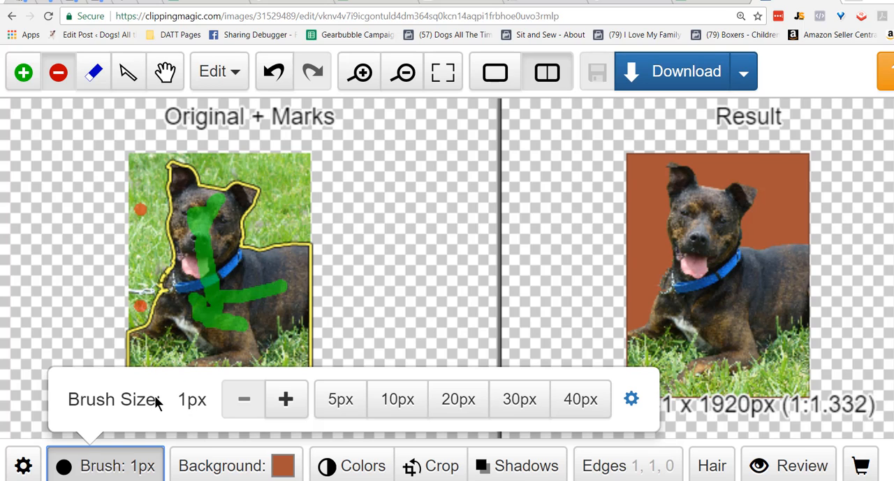
left_click(286, 398)
left_click(285, 399)
left_click(286, 399)
left_click(286, 399)
left_click(285, 399)
left_click(286, 399)
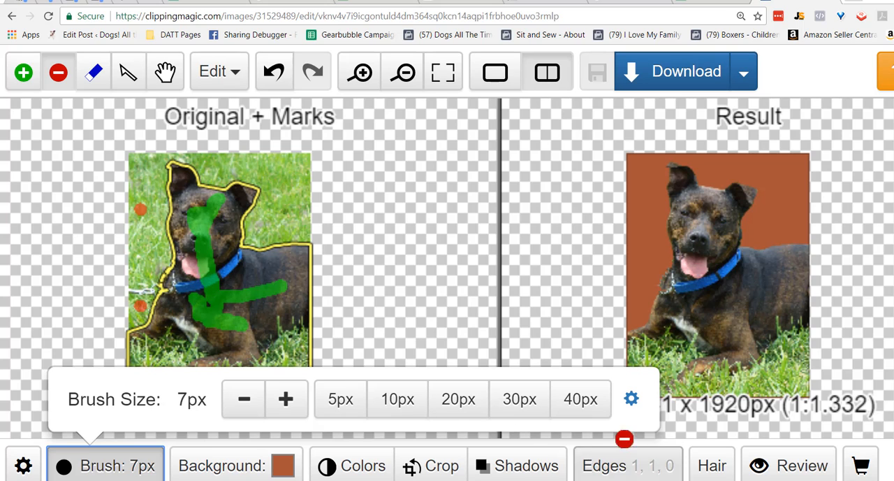
Switch the result background back to transparent.
left_click(229, 474)
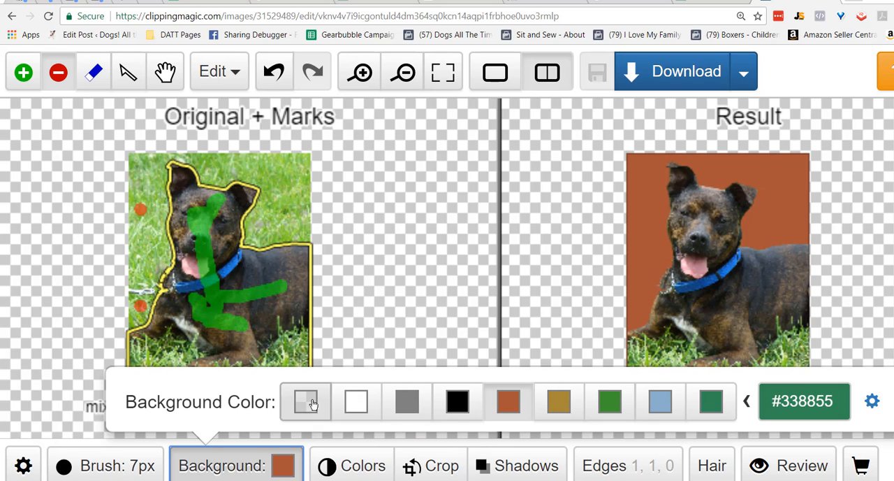
left_click(307, 403)
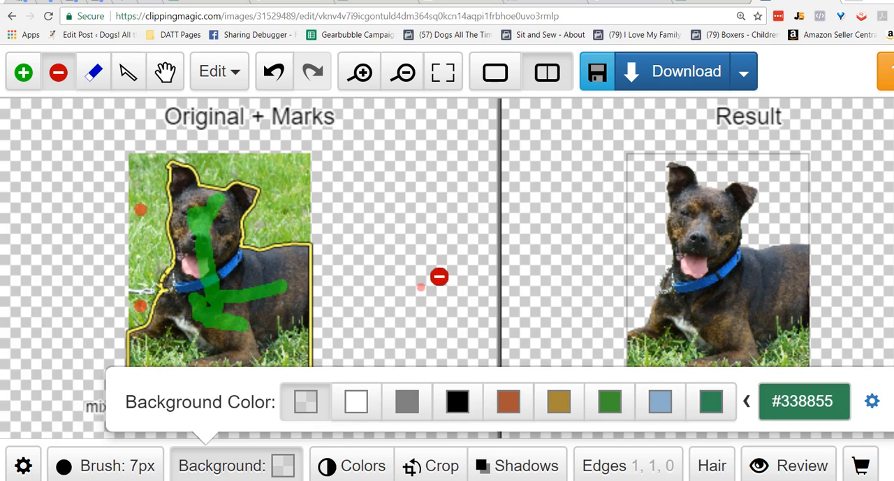
Download the result as a PNG into the Free To Use folder, keeping the suggested file name.
left_click(687, 74)
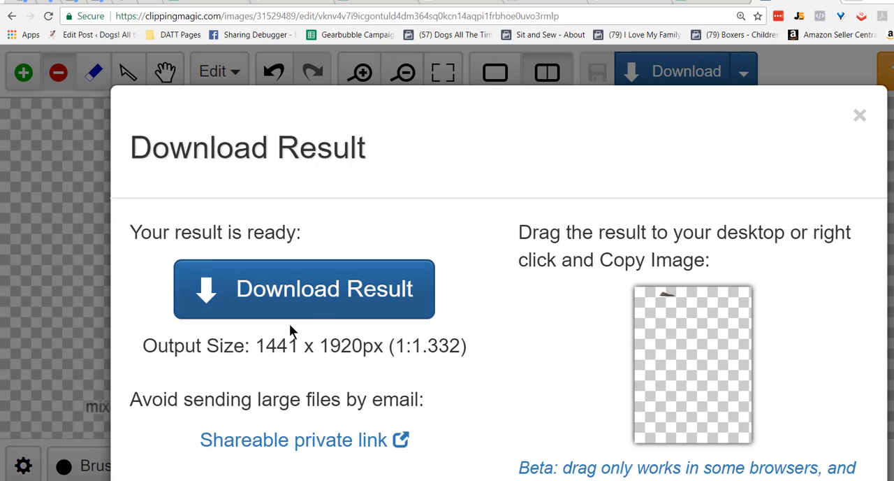
left_click(323, 311)
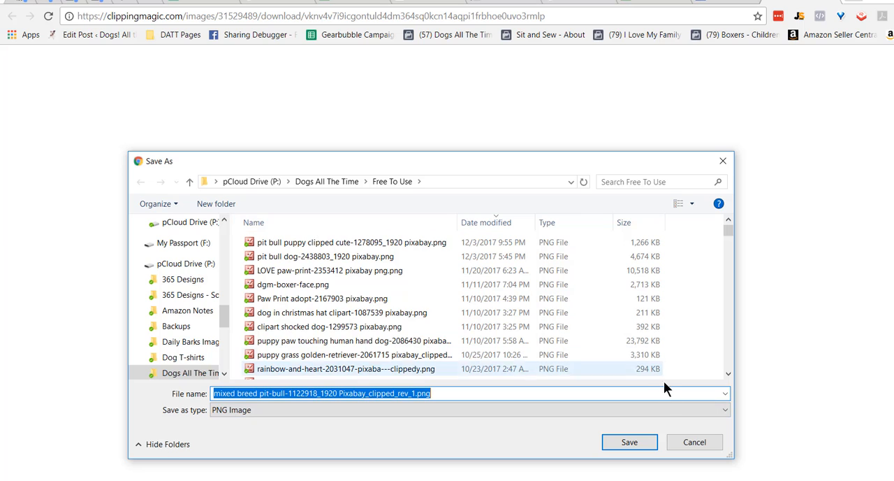
left_click(629, 442)
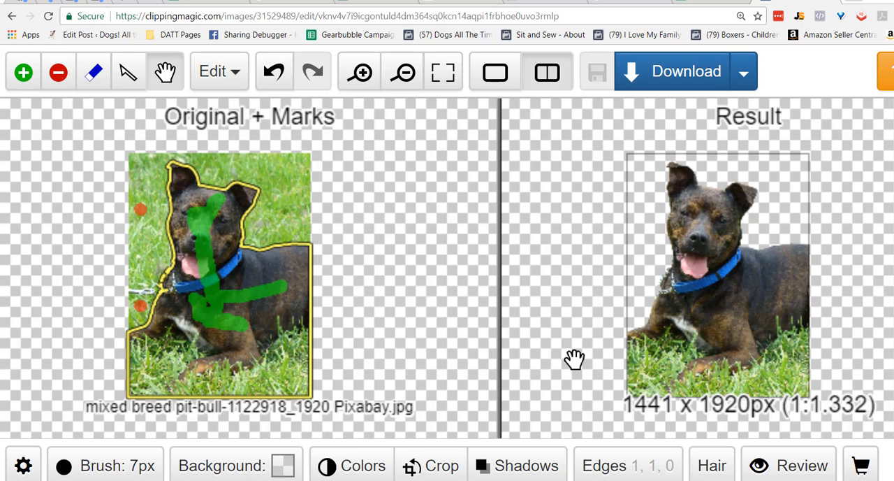
key("alt+Tab")
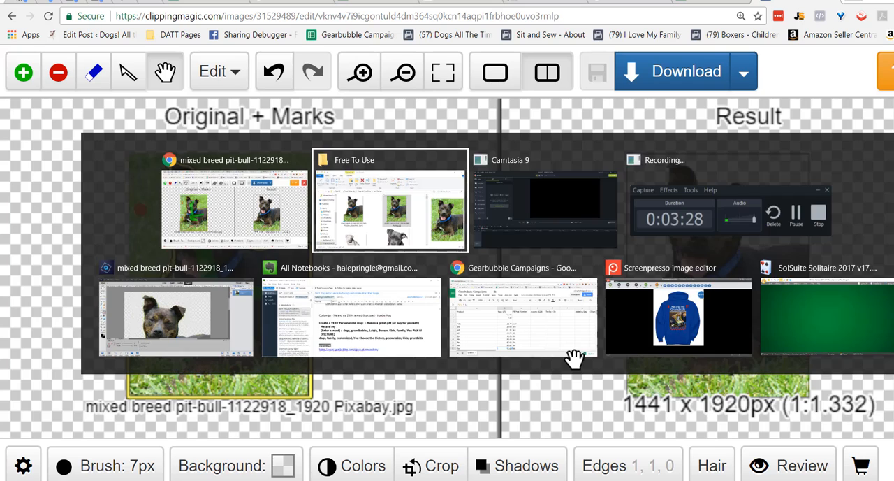
key("alt+Tab")
key("alt+Tab")
key("alt+Tab")
key("alt+Tab")
key("alt+Tab")
key("alt+Tab")
key("alt+Tab")
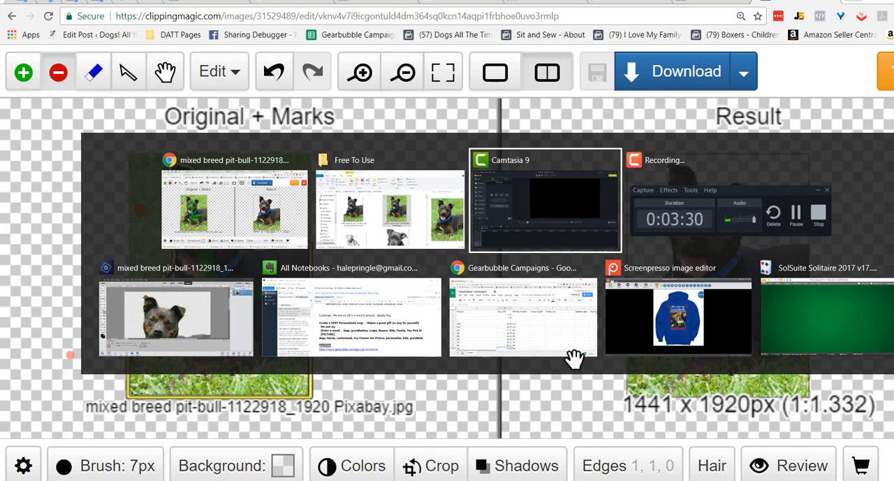
key("alt+Tab")
key("alt+Tab")
key("alt+Tab")
key("alt+Tab")
key("alt+Tab")
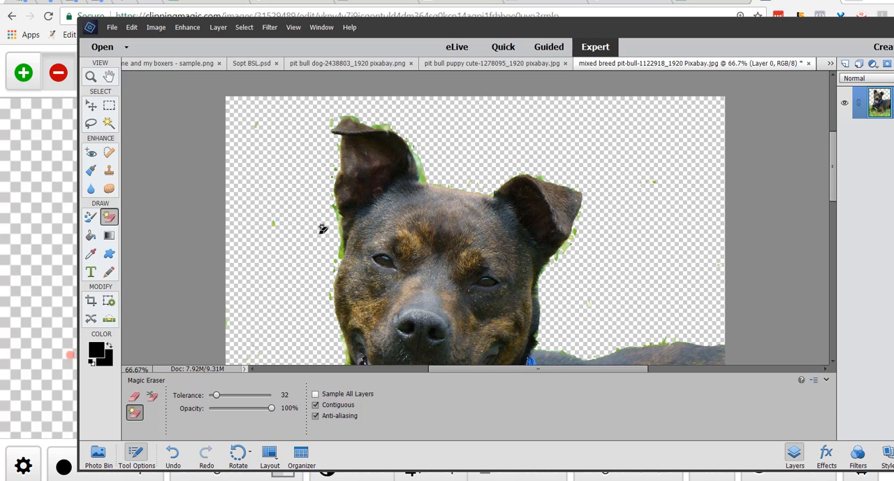
Open 'mixed breed pit-bull-1122918_1920 Pixabay_clipped_rev_1.png' from the Free To Use folder in Photoshop Elements 2018 Editor.
key("alt+Tab")
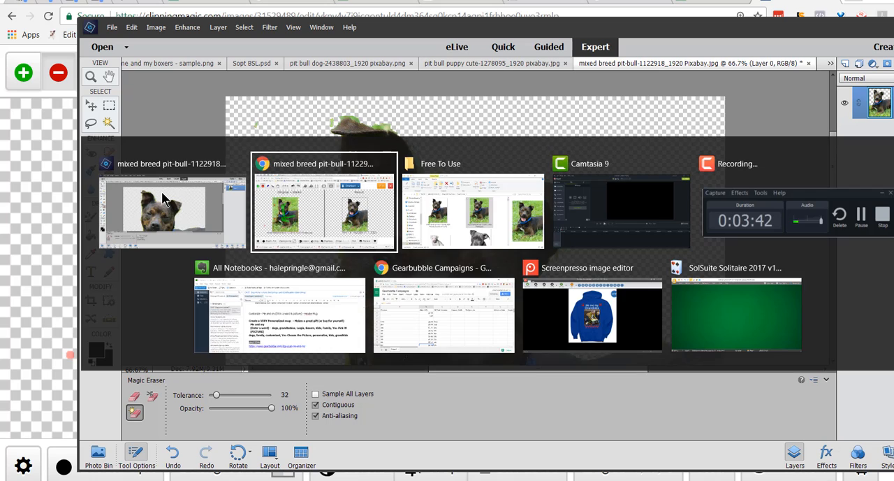
key("alt+Tab")
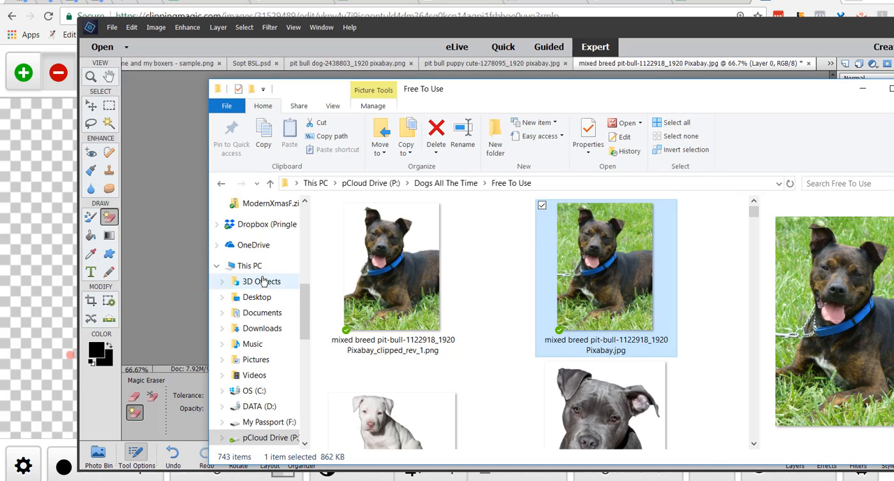
right_click(401, 285)
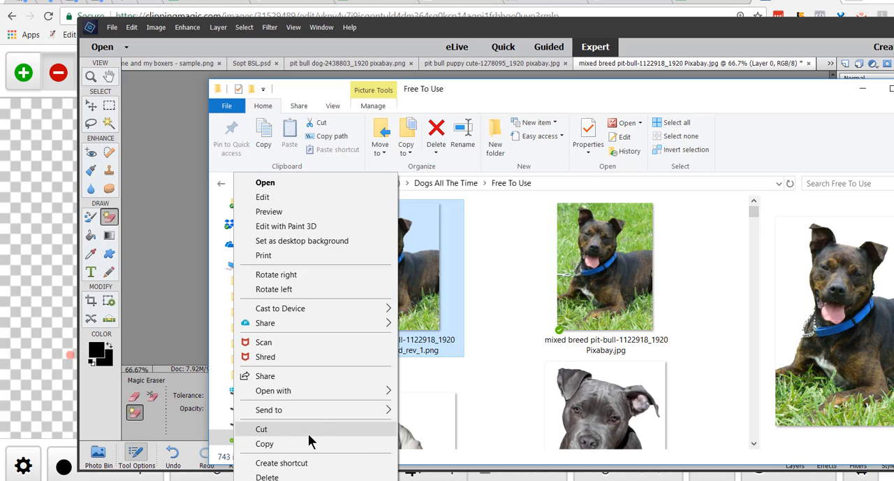
mouse_move(312, 387)
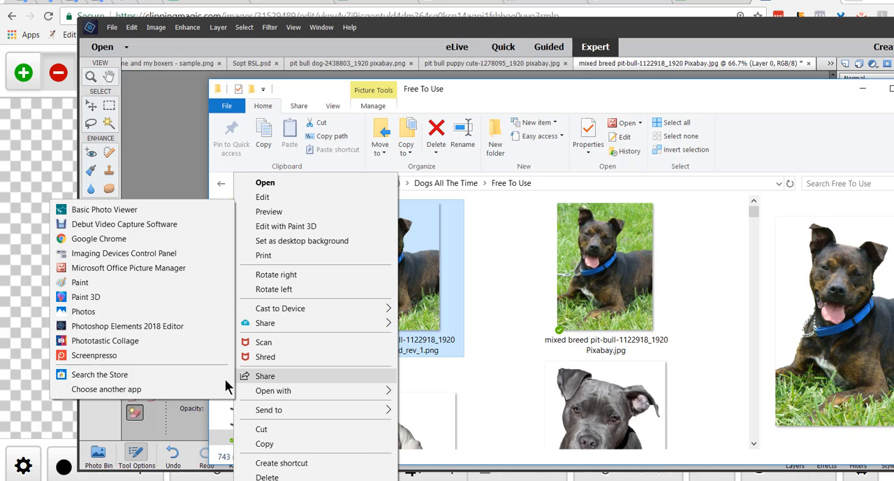
left_click(178, 325)
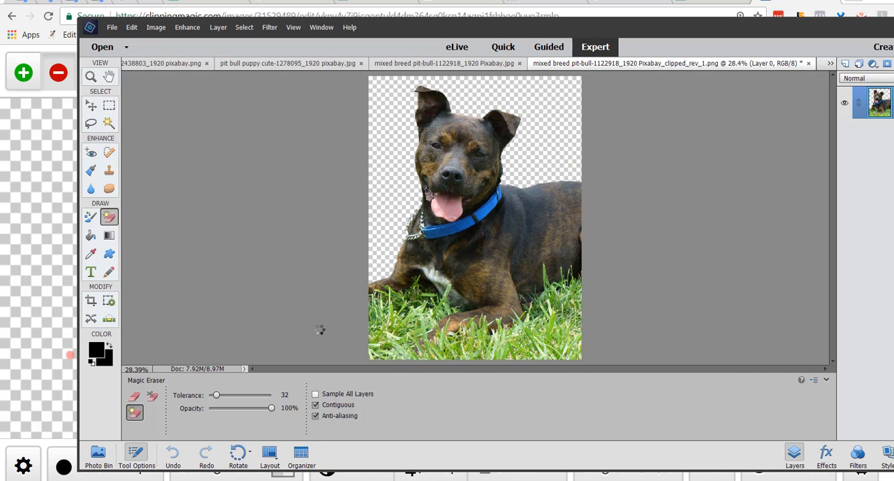
Switch to the Sopt BSL.psd collage document through the Photo Bin.
left_click(99, 455)
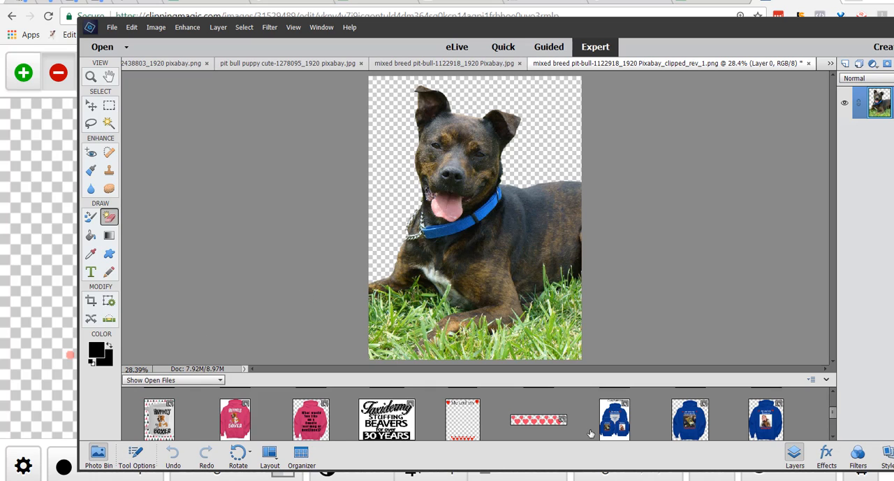
scroll(593, 419, "down", 2)
scroll(552, 435, "down", 1)
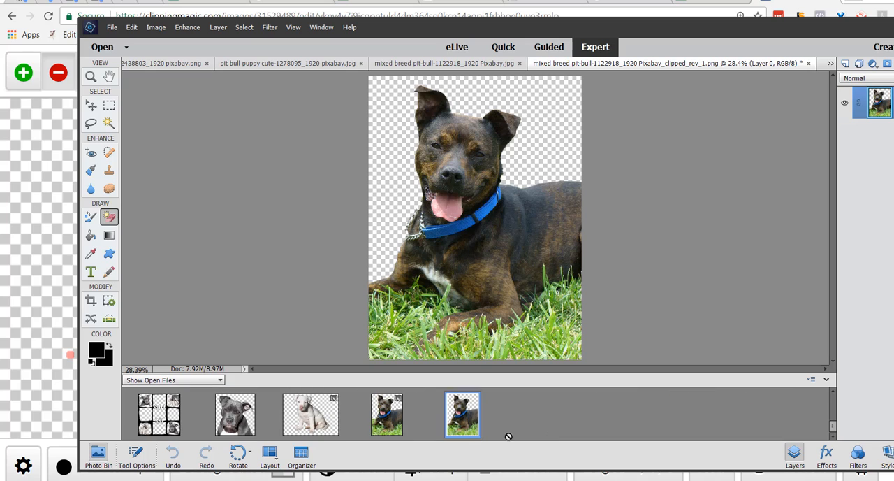
left_click(158, 422)
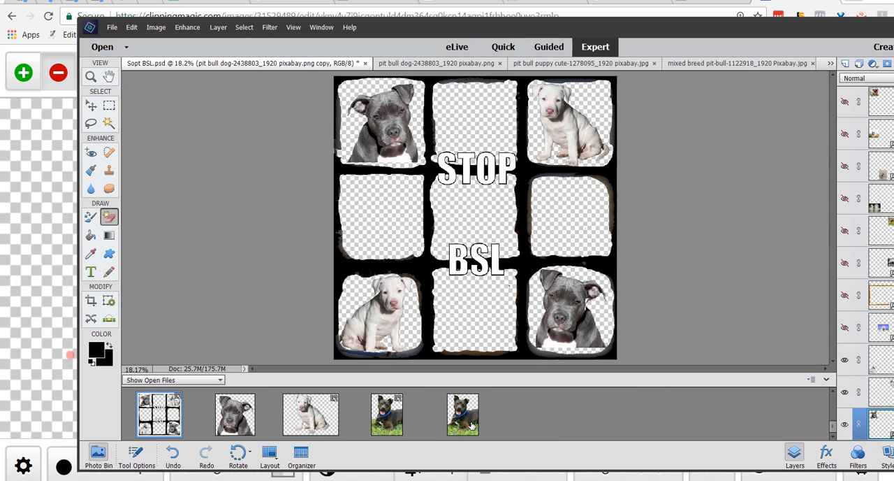
Place the clipped dog image into the collage and scale it to about 59% inside the centre tile.
left_click_drag(472, 425, 484, 305)
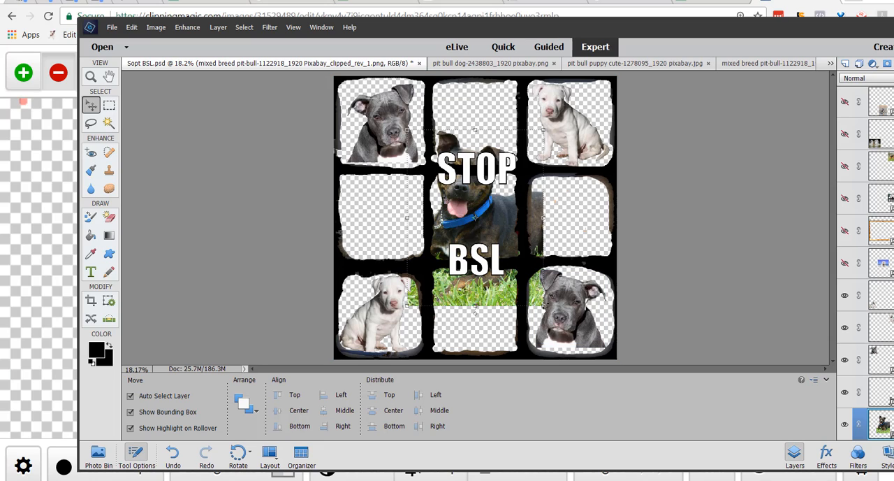
left_click_drag(544, 306, 484, 231)
left_click_drag(453, 193, 476, 224)
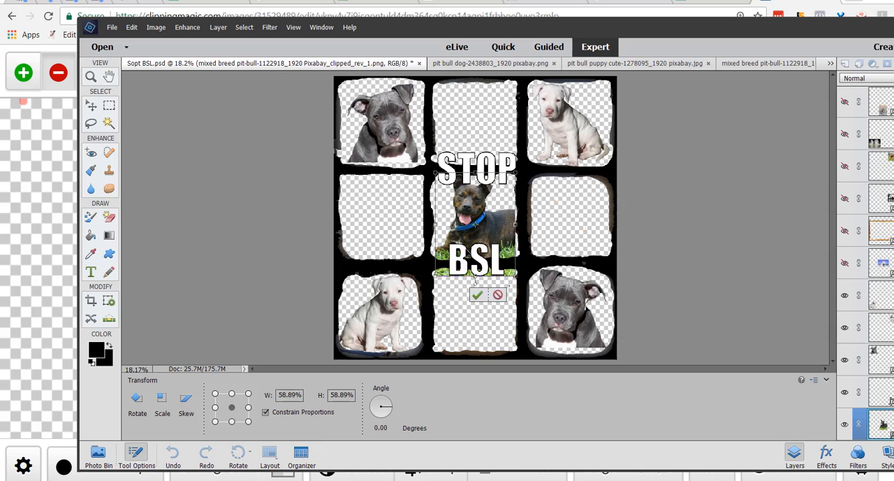
left_click(477, 295)
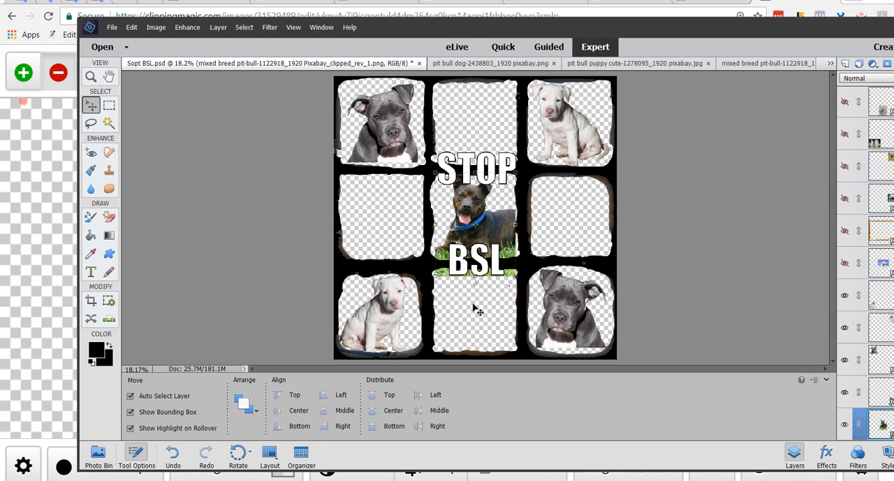
mouse_move(467, 213)
left_mouse_down()
mouse_move(468, 222)
mouse_move(470, 213)
left_mouse_up()
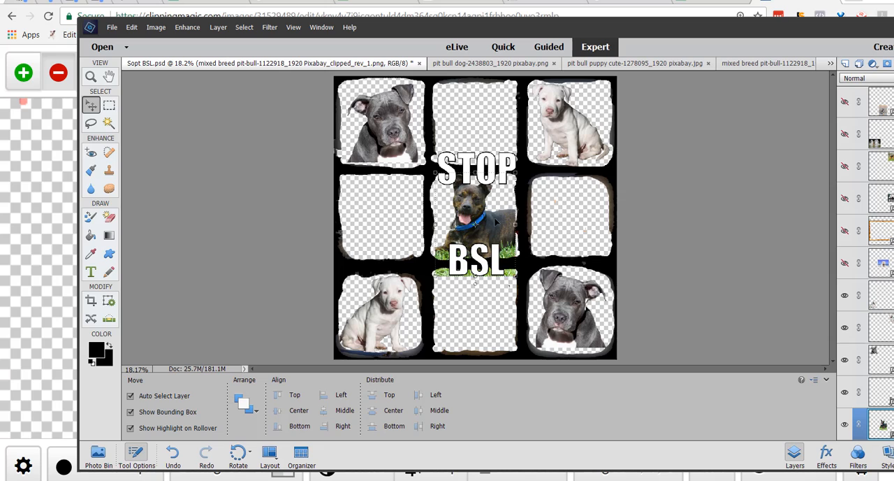